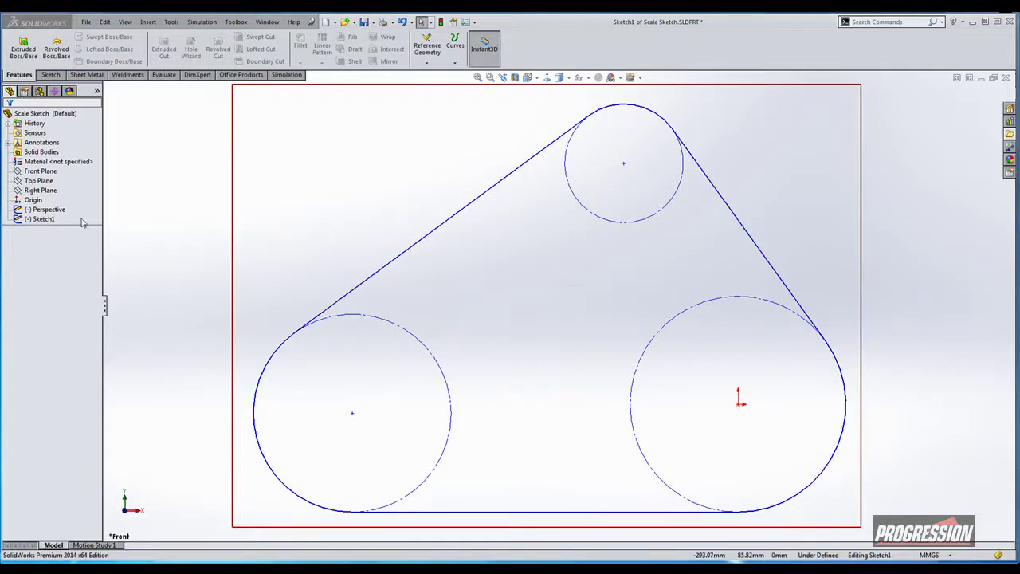
Select Sketch1 in the design tree to highlight its geometry, then clear the selection.
{"action": "left_click", "coordinate": [50, 220]}
{"action": "left_click", "coordinate": [125, 230]}
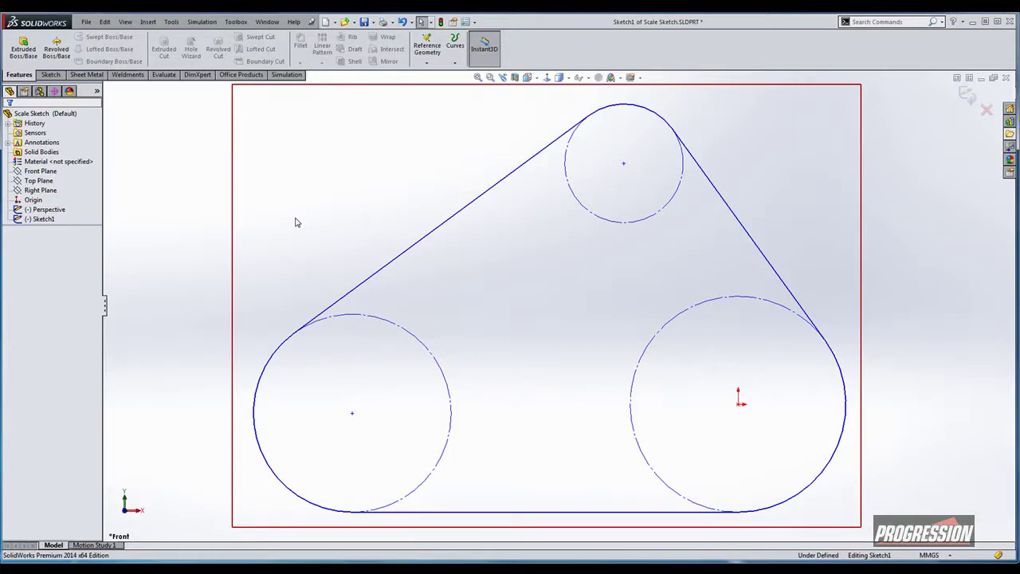
{"action": "left_click", "coordinate": [46, 211]}
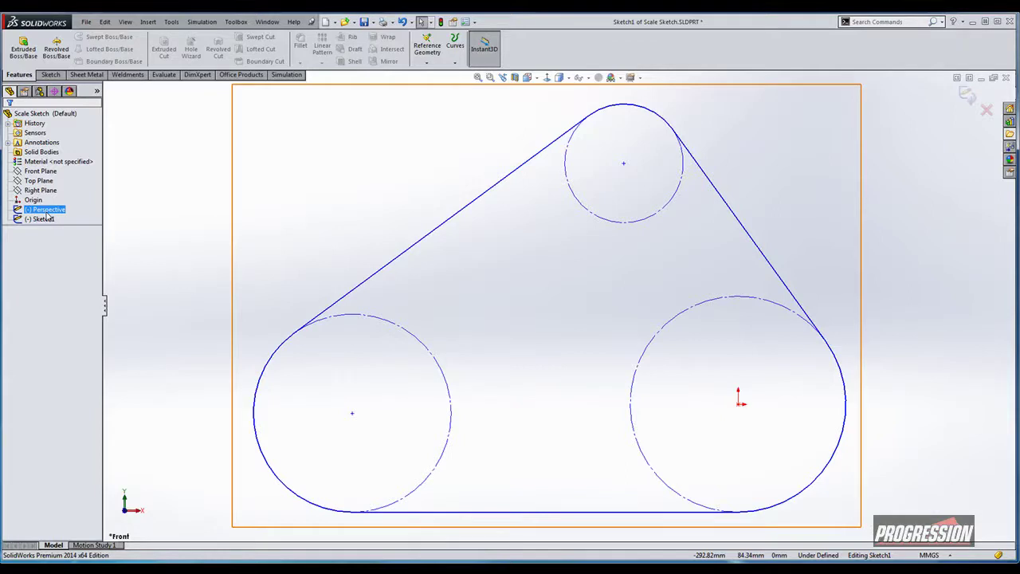
{"action": "left_click", "coordinate": [45, 220]}
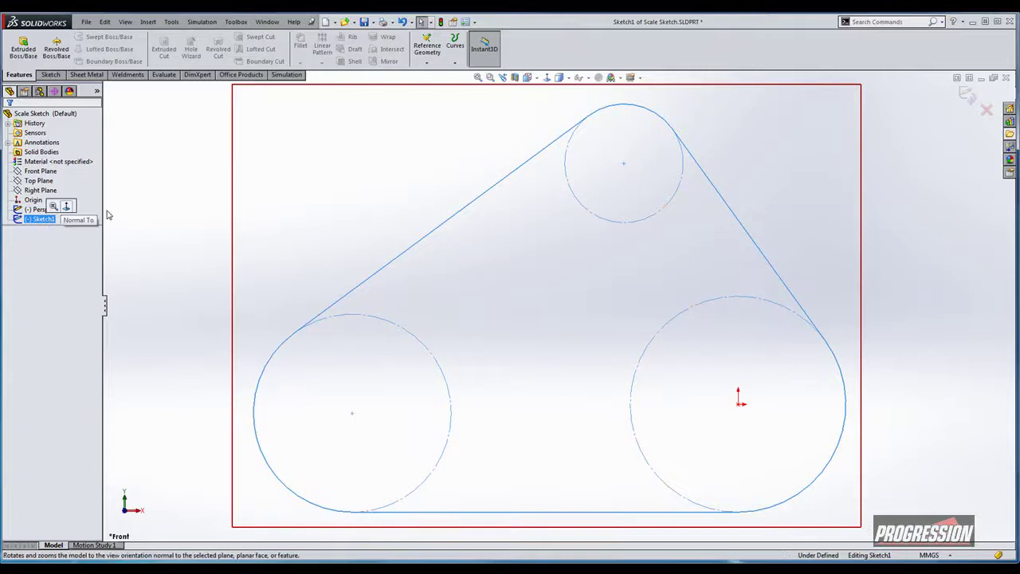
{"action": "left_click", "coordinate": [849, 146]}
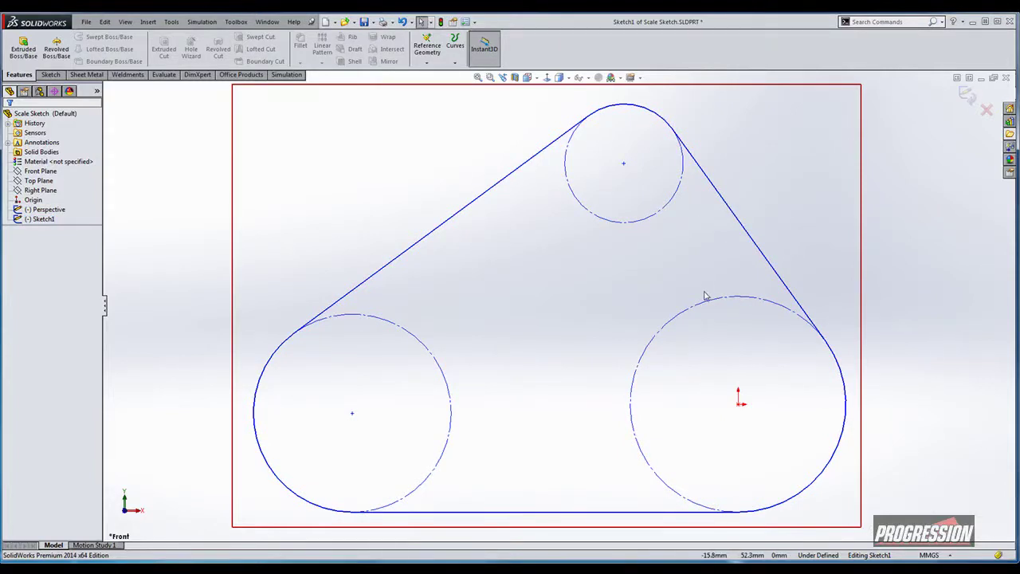
Dimension the large pulley circle at the origin with a 35 mm diameter.
{"action": "key", "text": "s"}
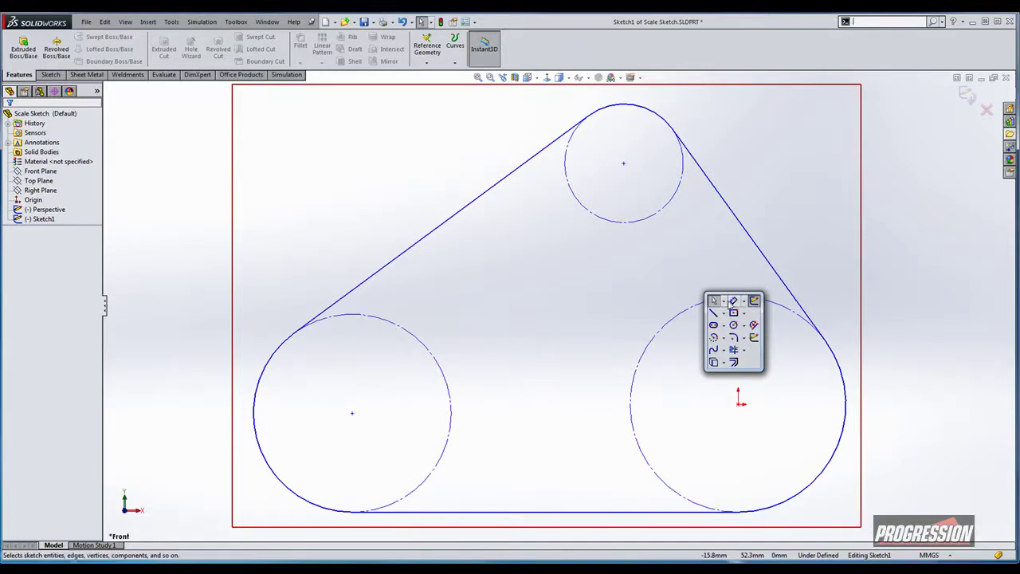
{"action": "left_click", "coordinate": [735, 305]}
{"action": "left_click", "coordinate": [744, 303]}
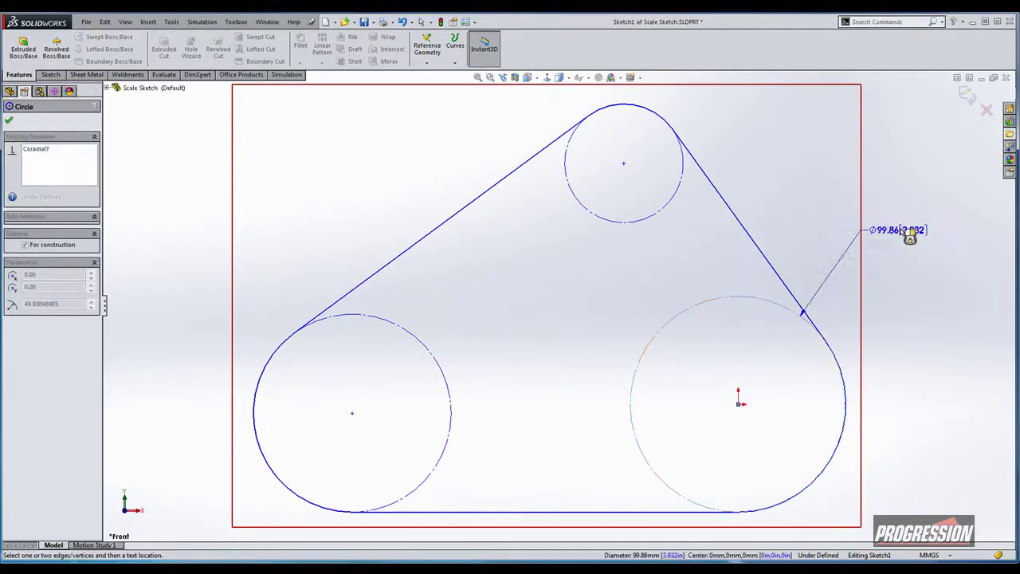
{"action": "left_click", "coordinate": [919, 229]}
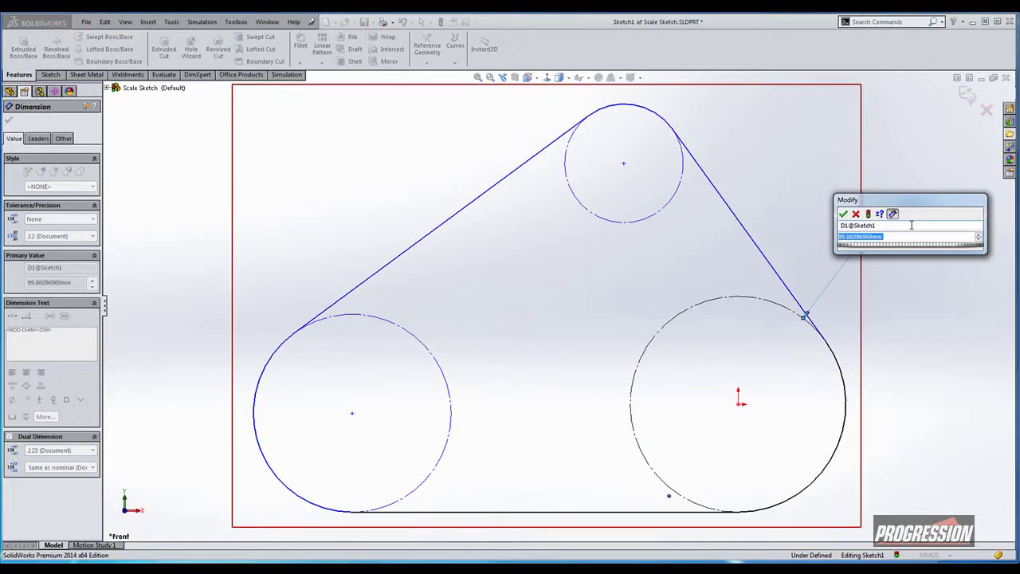
{"action": "type", "text": "35"}
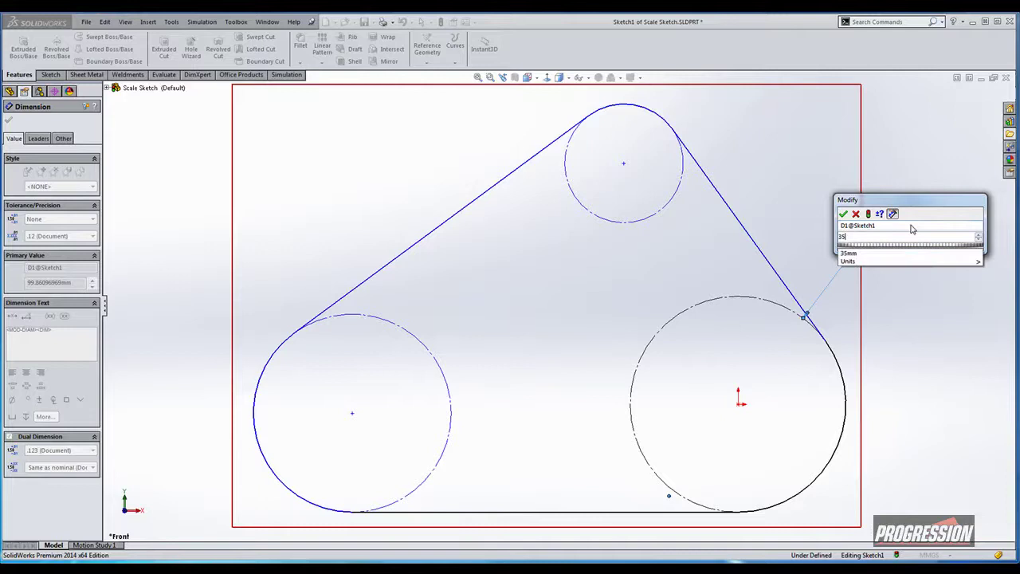
{"action": "key", "text": "Return"}
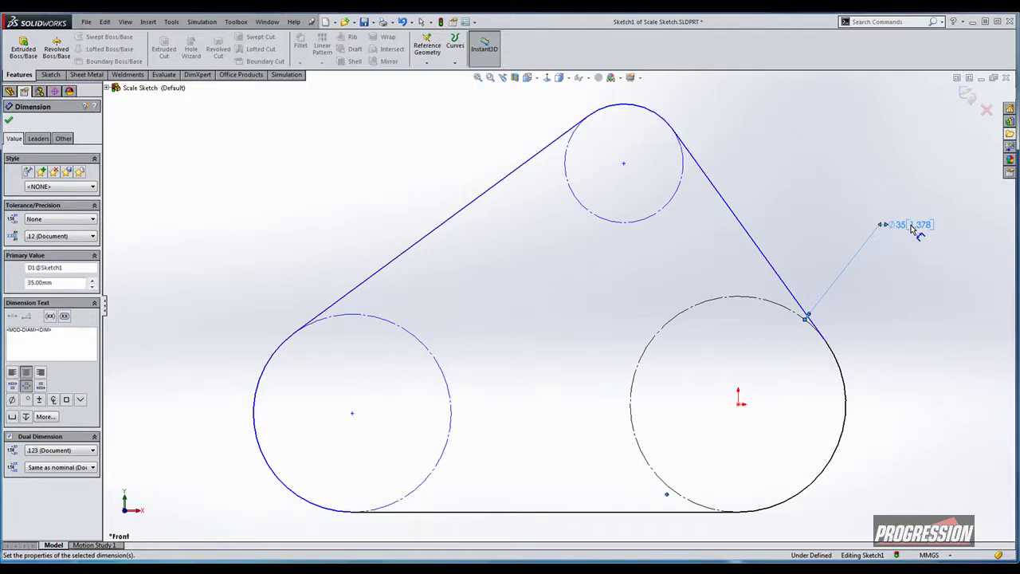
Zoom the view out and back in on the belt sketch.
{"action": "scroll", "coordinate": [833, 233], "scroll_direction": "down", "scroll_amount": 2}
{"action": "scroll", "coordinate": [821, 239], "scroll_direction": "up", "scroll_amount": 4}
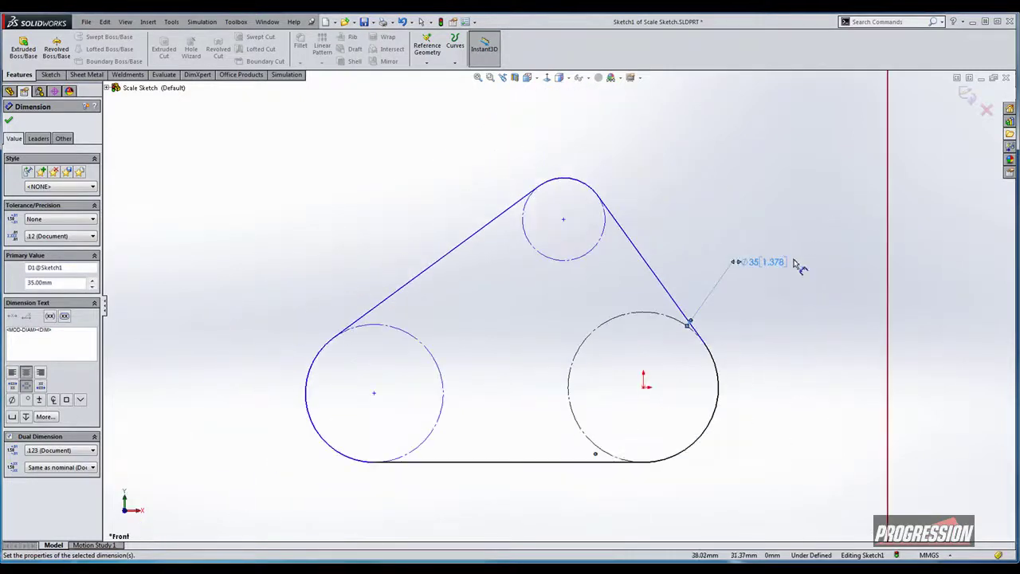
{"action": "scroll", "coordinate": [478, 275], "scroll_direction": "up", "scroll_amount": 5}
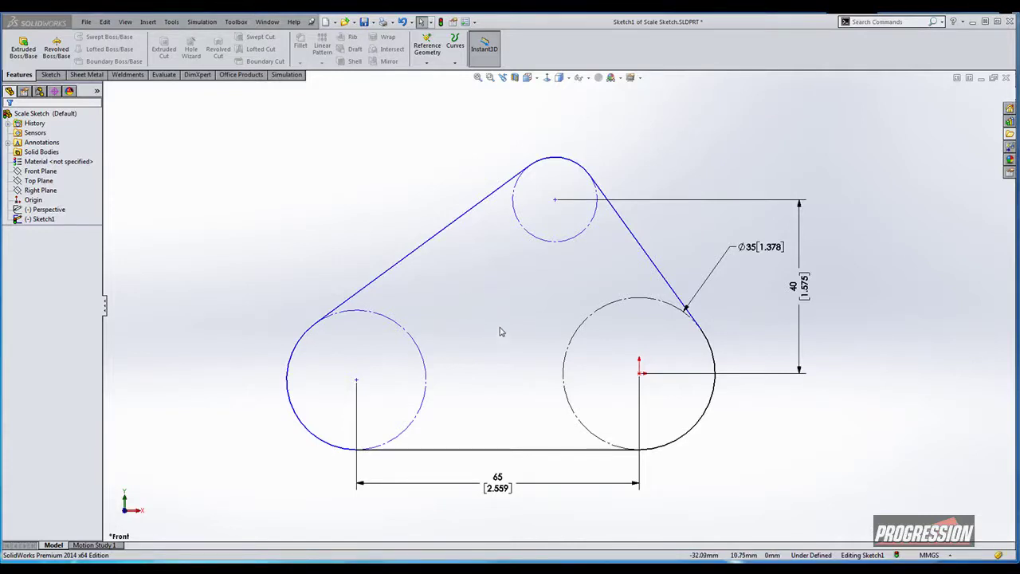
Box-select the belt arcs and line from different corners, then clear the selection.
{"action": "left_click_drag", "start_coordinate": [533, 351], "coordinate": [383, 221]}
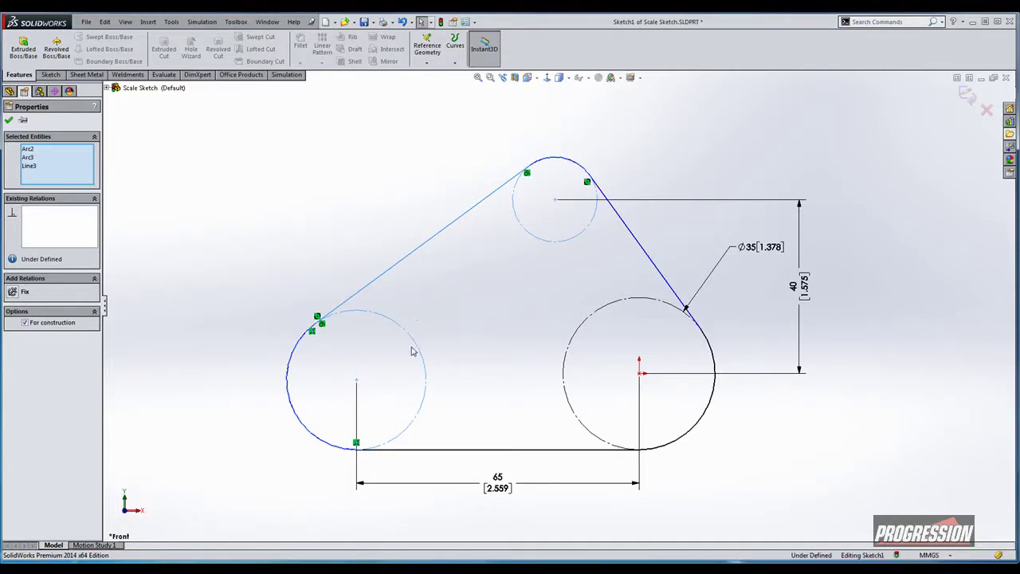
{"action": "left_click", "coordinate": [383, 357]}
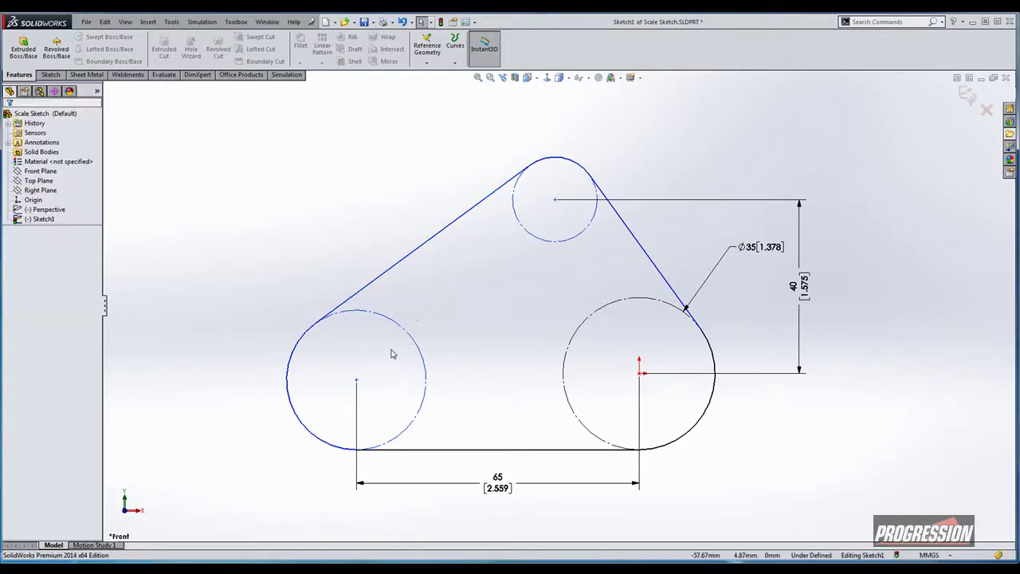
{"action": "left_click_drag", "start_coordinate": [391, 353], "coordinate": [570, 202]}
{"action": "mouse_move", "coordinate": [541, 355]}
{"action": "left_mouse_down"}
{"action": "mouse_move", "coordinate": [427, 264]}
{"action": "mouse_move", "coordinate": [394, 210]}
{"action": "left_mouse_up"}
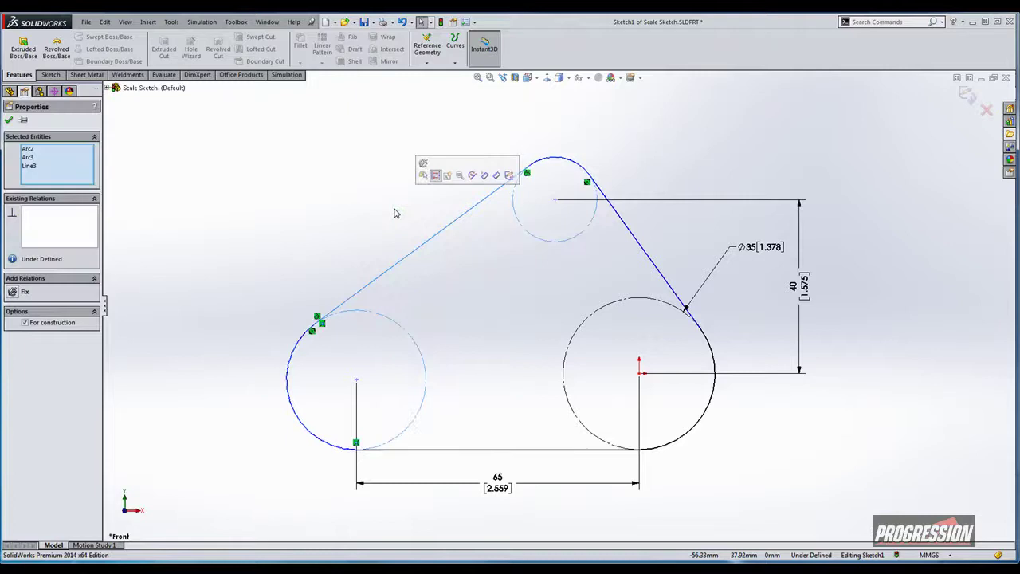
{"action": "left_click", "coordinate": [444, 285]}
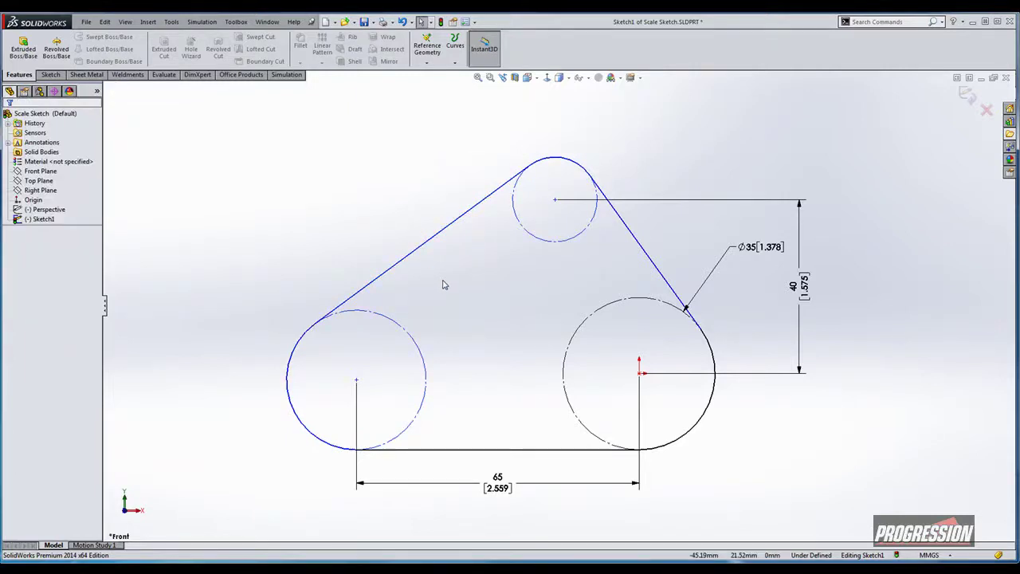
Switch to lasso selection and enclose the left and top pulley arcs to select them.
{"action": "right_click", "coordinate": [470, 269]}
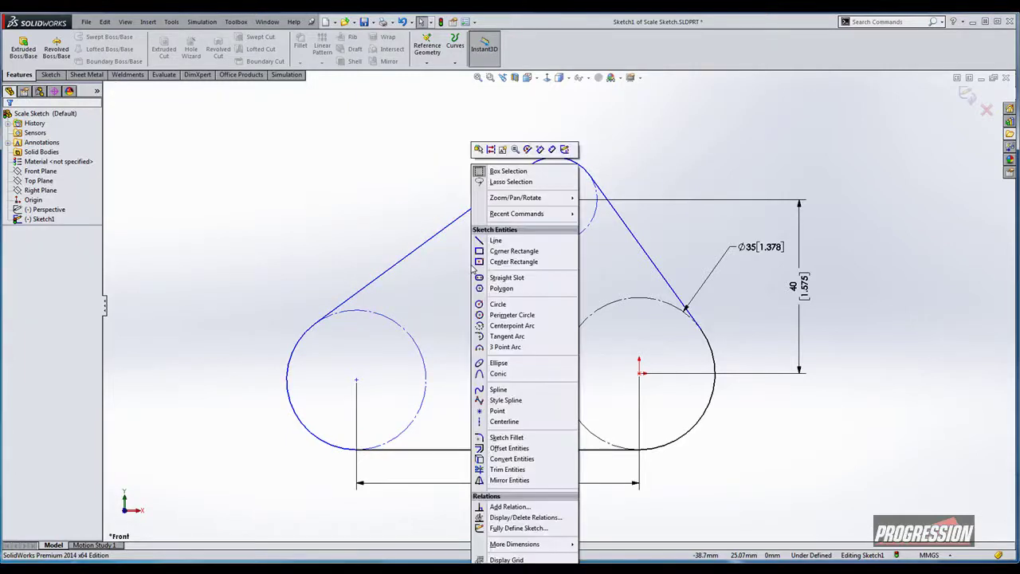
{"action": "left_click", "coordinate": [485, 184]}
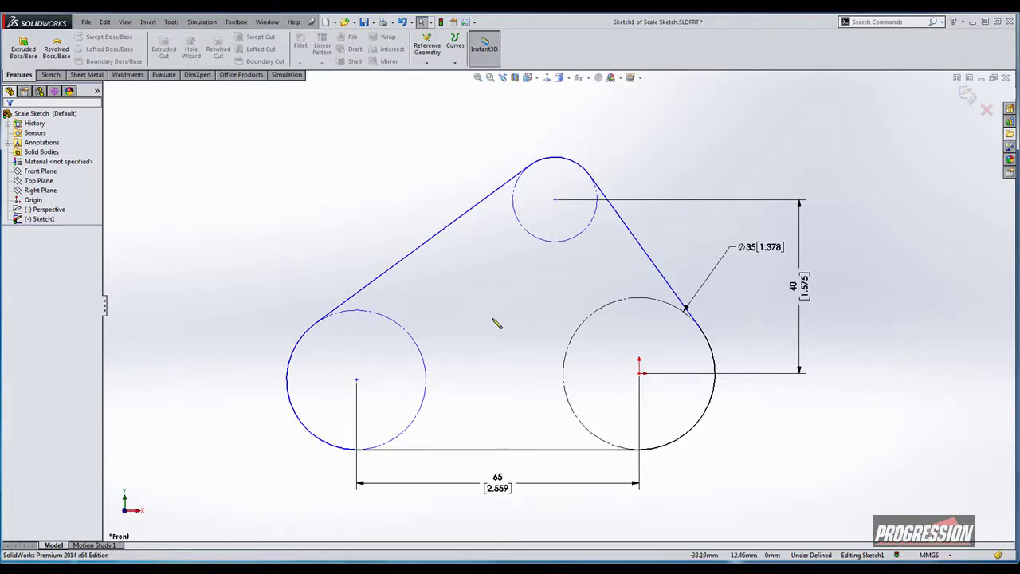
{"action": "mouse_move", "coordinate": [496, 321]}
{"action": "left_mouse_down"}
{"action": "mouse_move", "coordinate": [454, 306]}
{"action": "mouse_move", "coordinate": [447, 275]}
{"action": "mouse_move", "coordinate": [456, 254]}
{"action": "mouse_move", "coordinate": [479, 234]}
{"action": "mouse_move", "coordinate": [541, 233]}
{"action": "mouse_move", "coordinate": [551, 274]}
{"action": "mouse_move", "coordinate": [531, 314]}
{"action": "mouse_move", "coordinate": [491, 349]}
{"action": "mouse_move", "coordinate": [412, 375]}
{"action": "mouse_move", "coordinate": [405, 319]}
{"action": "left_mouse_up"}
{"action": "mouse_move", "coordinate": [510, 319]}
{"action": "left_mouse_down"}
{"action": "mouse_move", "coordinate": [555, 295]}
{"action": "mouse_move", "coordinate": [554, 257]}
{"action": "mouse_move", "coordinate": [538, 230]}
{"action": "mouse_move", "coordinate": [475, 230]}
{"action": "mouse_move", "coordinate": [398, 287]}
{"action": "mouse_move", "coordinate": [374, 329]}
{"action": "mouse_move", "coordinate": [372, 347]}
{"action": "mouse_move", "coordinate": [393, 360]}
{"action": "mouse_move", "coordinate": [435, 362]}
{"action": "mouse_move", "coordinate": [461, 335]}
{"action": "left_mouse_up"}
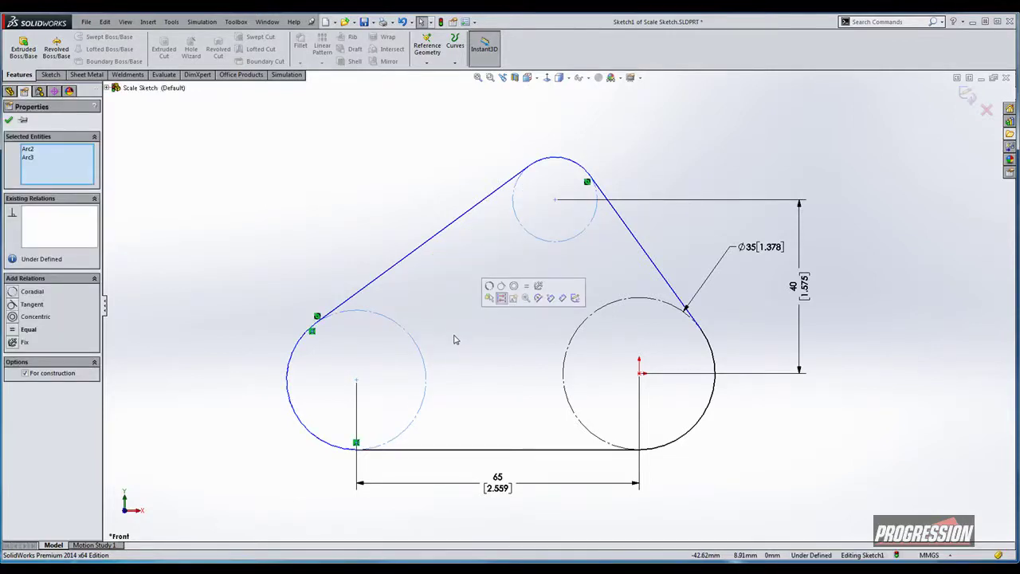
{"action": "key", "text": "Escape"}
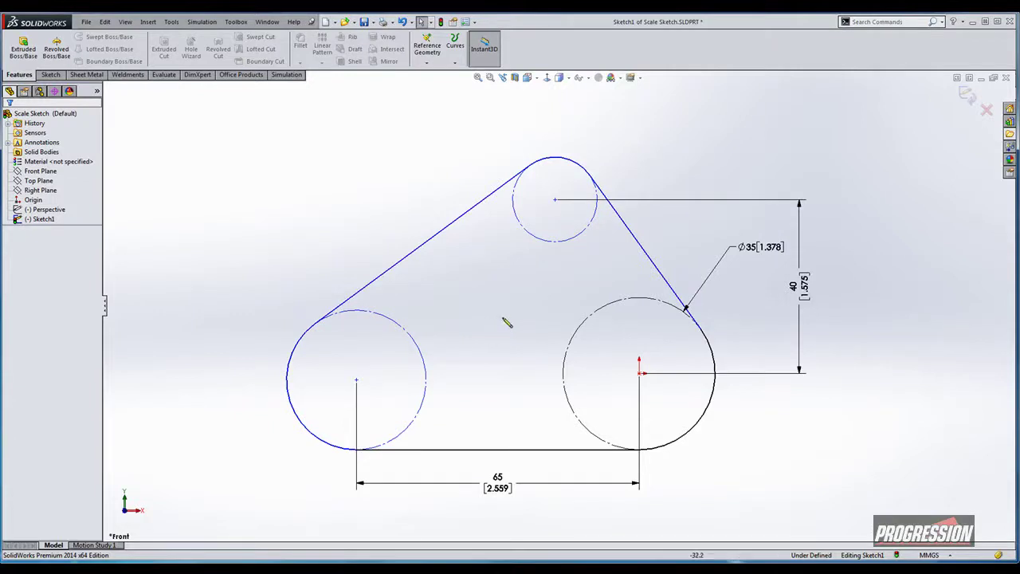
{"action": "mouse_move", "coordinate": [504, 318]}
{"action": "left_mouse_down"}
{"action": "mouse_move", "coordinate": [556, 260]}
{"action": "mouse_move", "coordinate": [514, 220]}
{"action": "mouse_move", "coordinate": [401, 274]}
{"action": "mouse_move", "coordinate": [381, 341]}
{"action": "mouse_move", "coordinate": [451, 337]}
{"action": "left_mouse_up"}
{"action": "key", "text": "Escape"}
{"action": "mouse_move", "coordinate": [533, 315]}
{"action": "left_mouse_down"}
{"action": "mouse_move", "coordinate": [453, 337]}
{"action": "mouse_move", "coordinate": [413, 313]}
{"action": "mouse_move", "coordinate": [420, 275]}
{"action": "mouse_move", "coordinate": [446, 244]}
{"action": "mouse_move", "coordinate": [483, 224]}
{"action": "mouse_move", "coordinate": [529, 220]}
{"action": "mouse_move", "coordinate": [581, 244]}
{"action": "mouse_move", "coordinate": [601, 286]}
{"action": "mouse_move", "coordinate": [591, 349]}
{"action": "mouse_move", "coordinate": [561, 355]}
{"action": "left_mouse_up"}
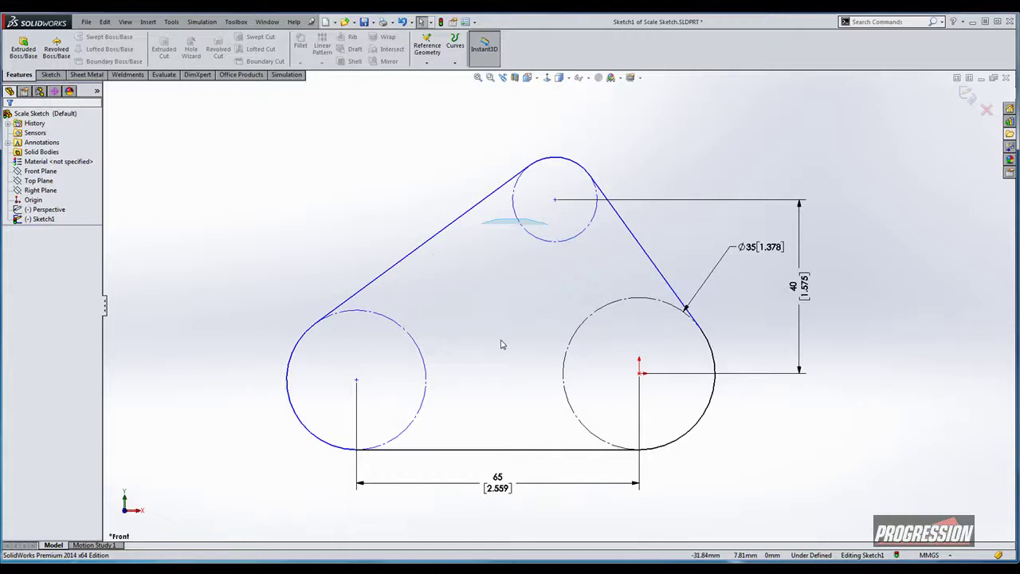
{"action": "mouse_move", "coordinate": [462, 329]}
{"action": "left_mouse_down"}
{"action": "mouse_move", "coordinate": [527, 274]}
{"action": "mouse_move", "coordinate": [541, 239]}
{"action": "mouse_move", "coordinate": [529, 218]}
{"action": "mouse_move", "coordinate": [456, 234]}
{"action": "mouse_move", "coordinate": [375, 306]}
{"action": "mouse_move", "coordinate": [349, 351]}
{"action": "mouse_move", "coordinate": [431, 341]}
{"action": "left_mouse_up"}
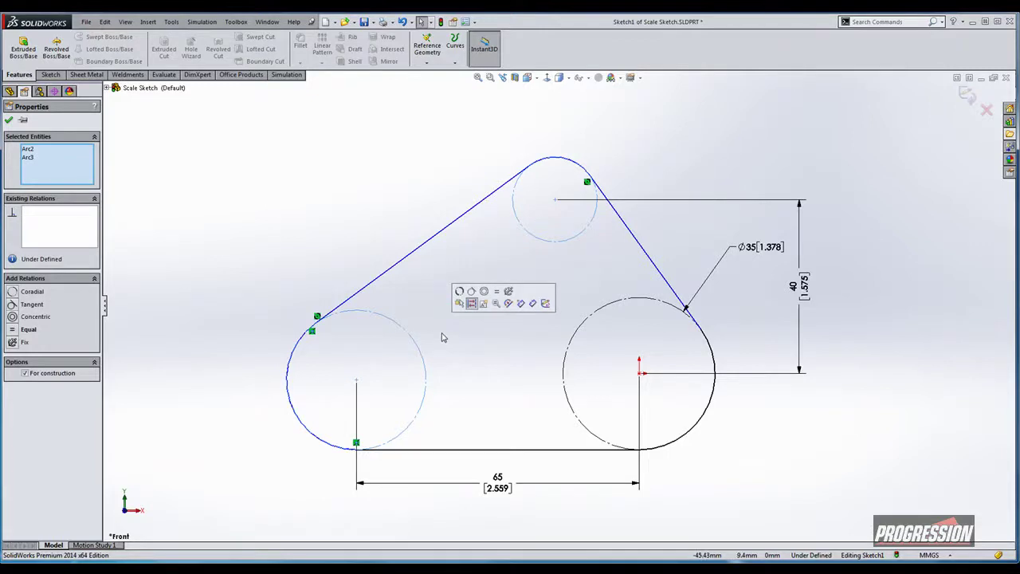
Make the left arc equal to the top arc and dimension the left pulley at 25 mm diameter.
{"action": "left_click", "coordinate": [495, 292]}
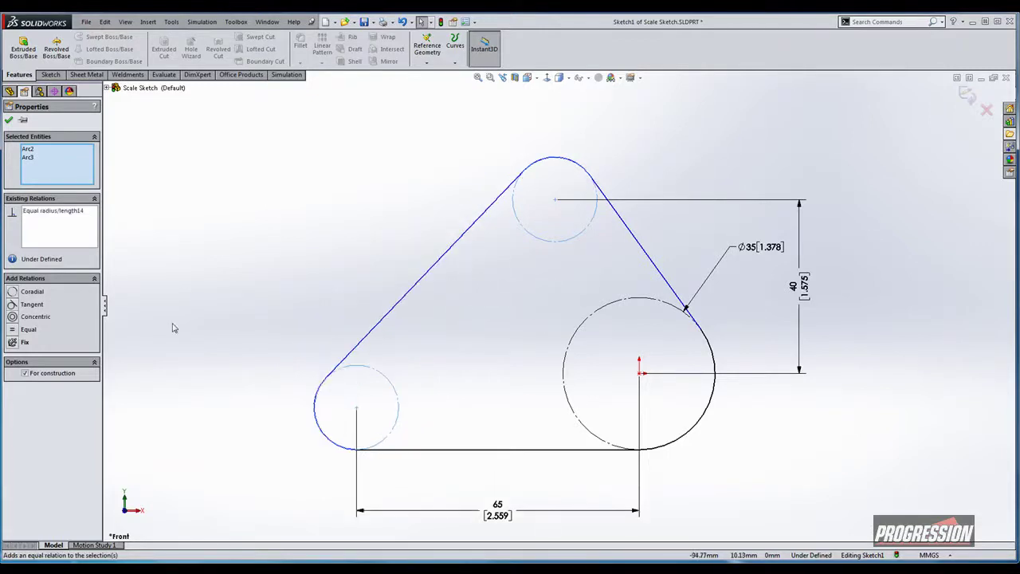
{"action": "right_click", "coordinate": [239, 304]}
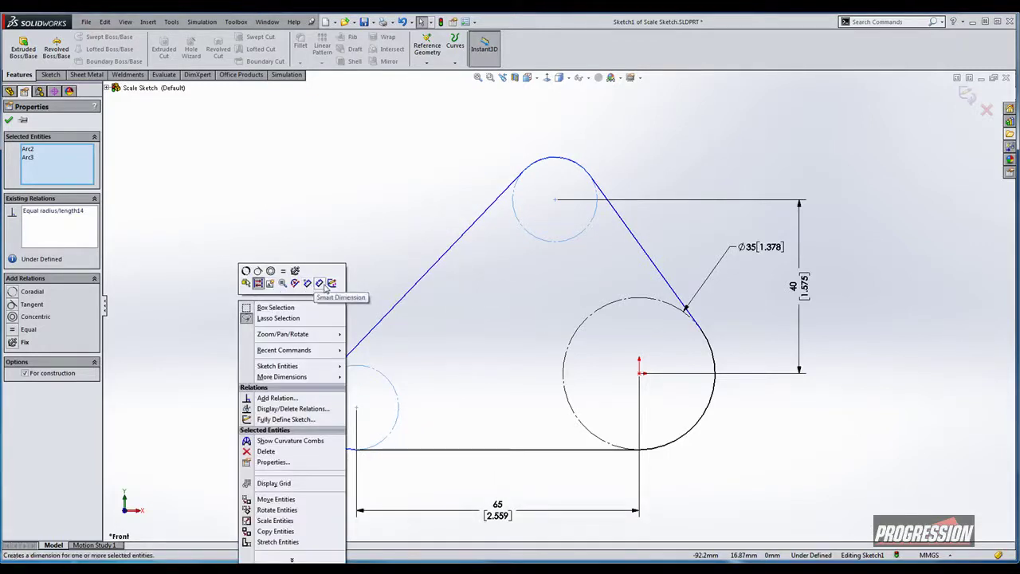
{"action": "left_click", "coordinate": [295, 270]}
{"action": "left_click", "coordinate": [354, 366]}
{"action": "left_click", "coordinate": [290, 318]}
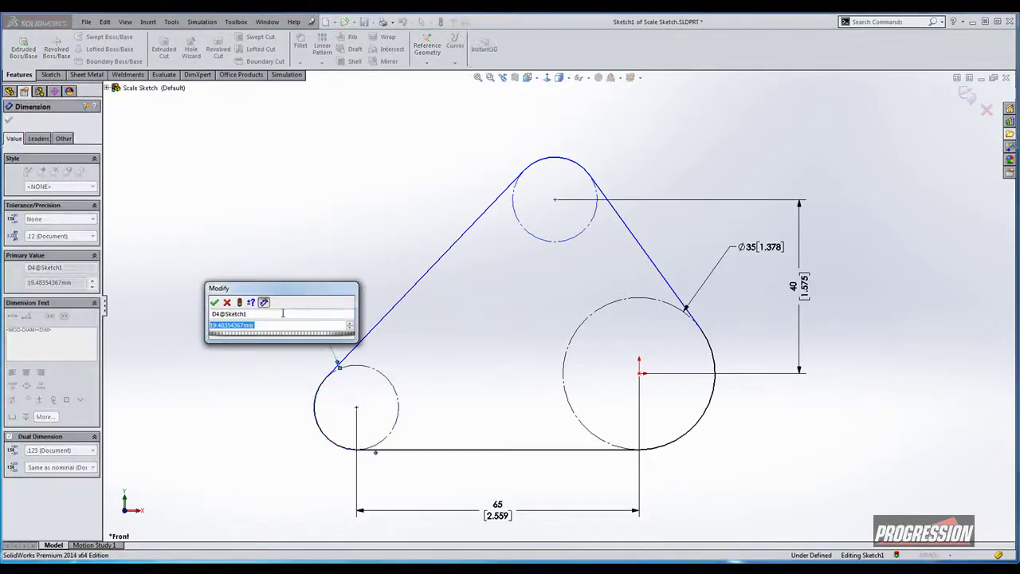
{"action": "type", "text": "25"}
{"action": "key", "text": "Return"}
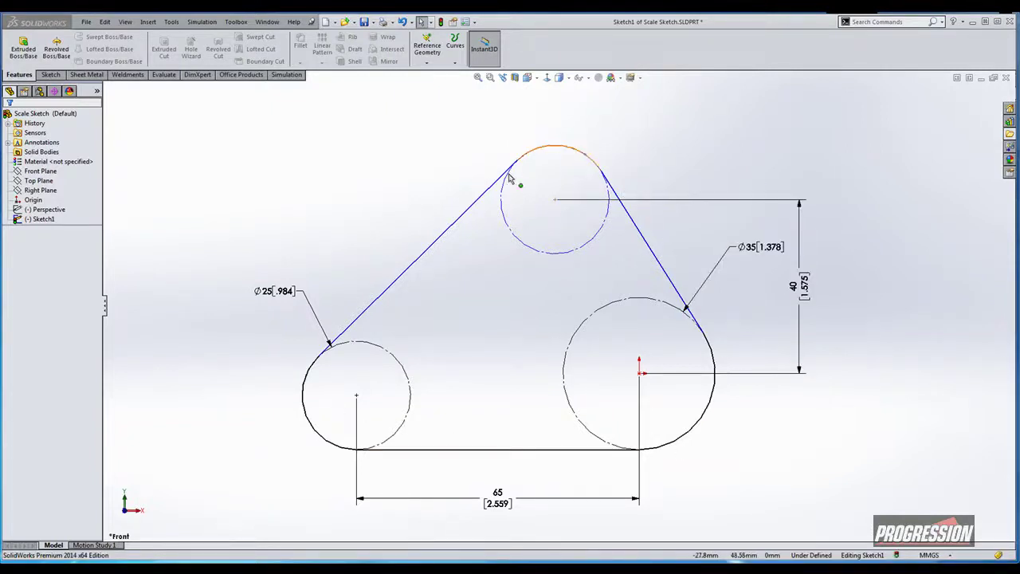
Add a Path Length dimension on the whole belt loop chain, reading 262.46 mm.
{"action": "right_click", "coordinate": [646, 142]}
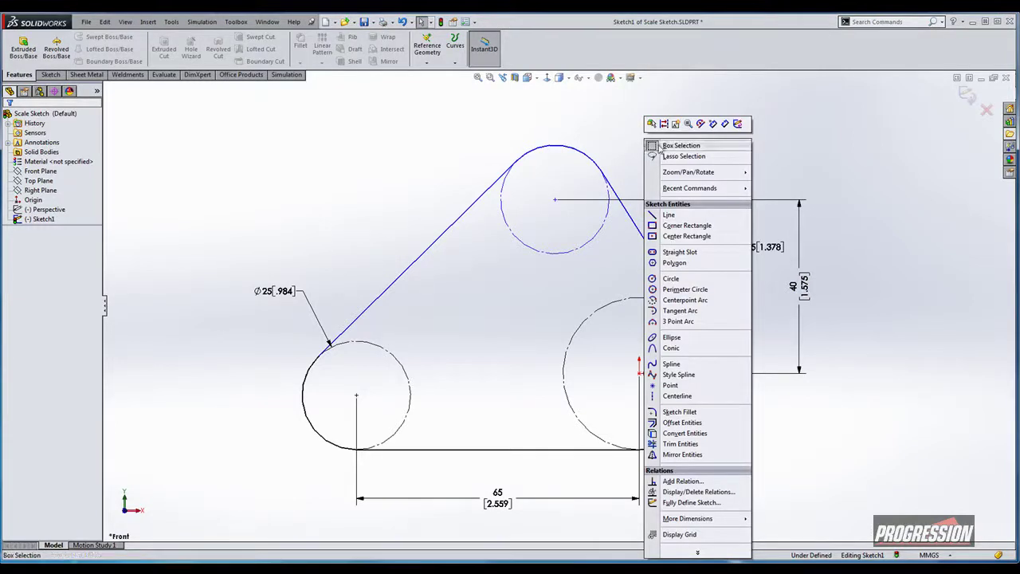
{"action": "left_click", "coordinate": [724, 124]}
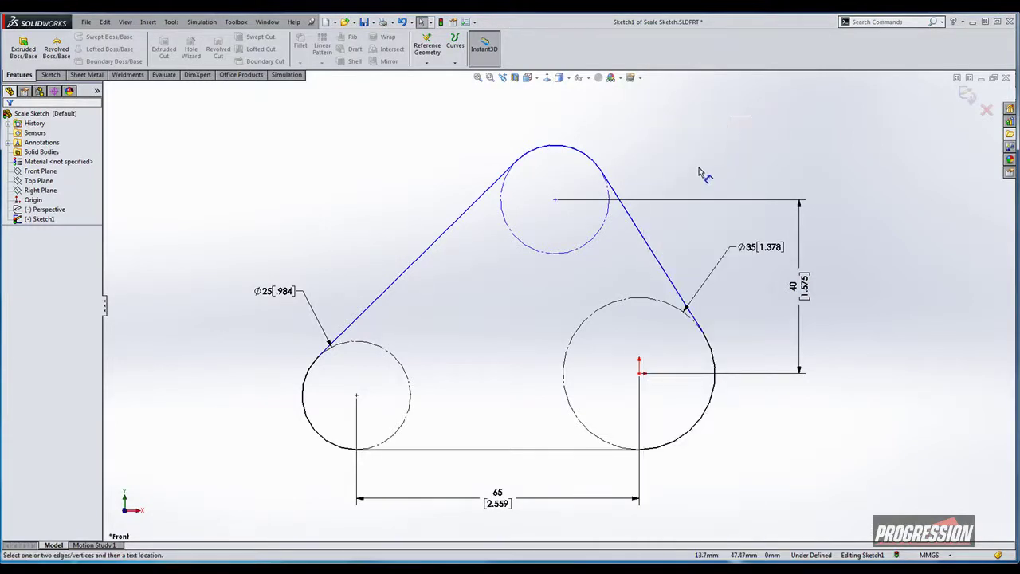
{"action": "right_click", "coordinate": [698, 171]}
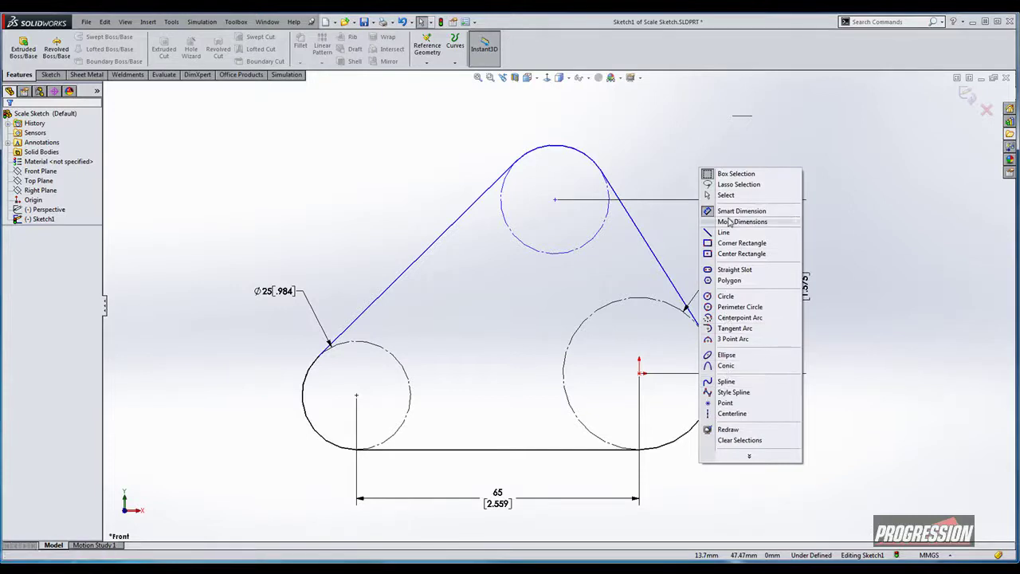
{"action": "mouse_move", "coordinate": [729, 223]}
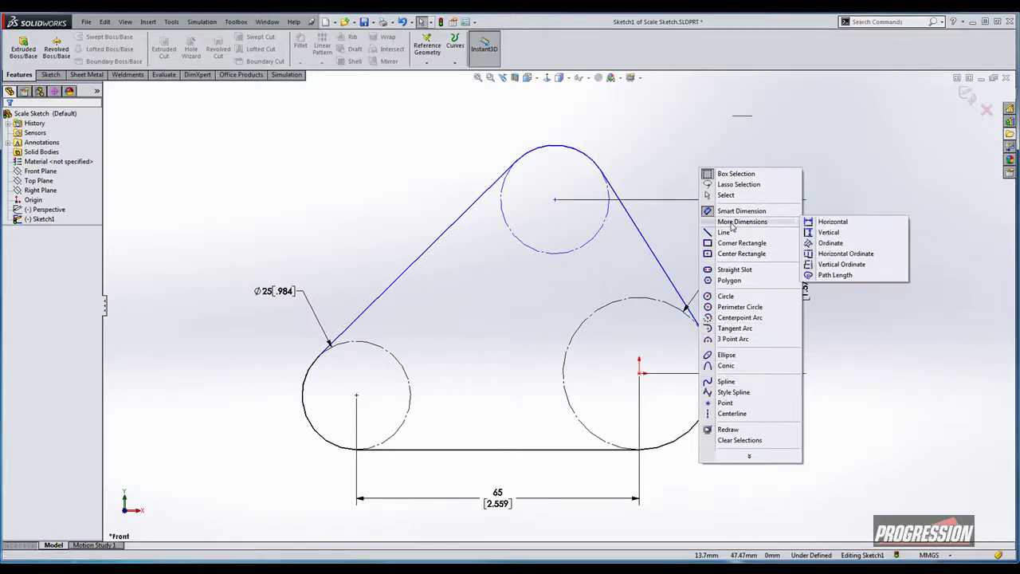
{"action": "left_click", "coordinate": [834, 274]}
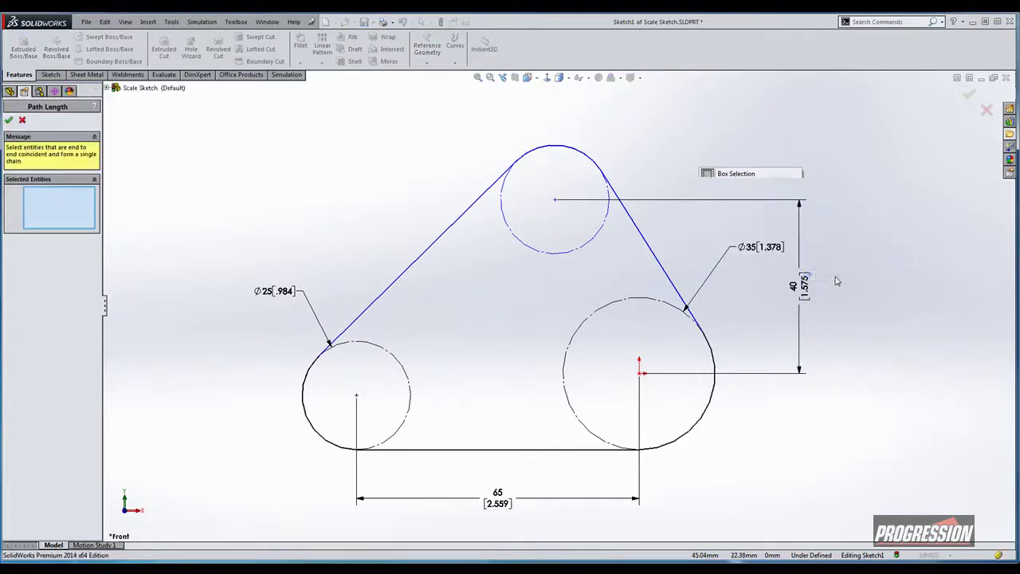
{"action": "right_click", "coordinate": [611, 188]}
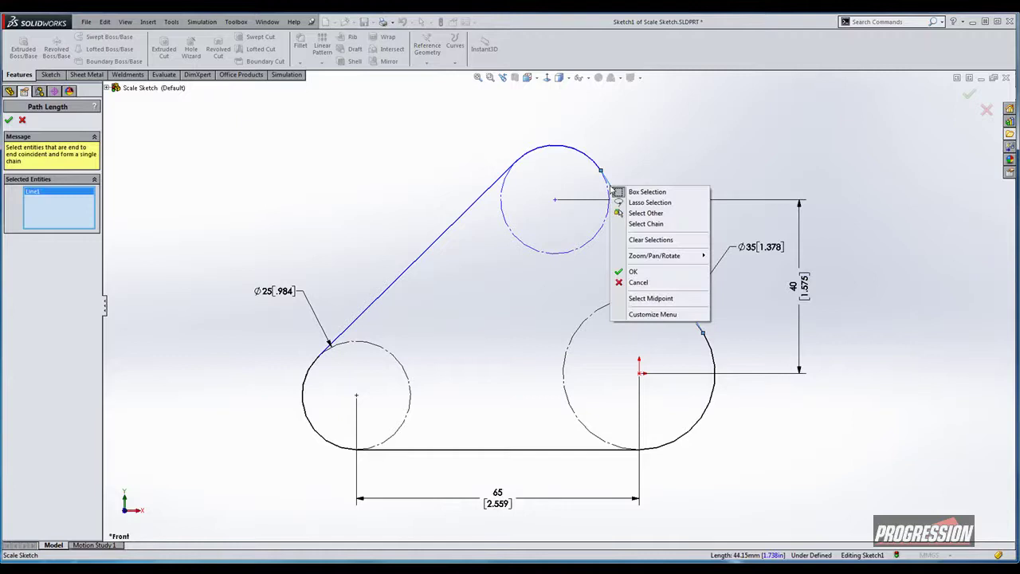
{"action": "left_click", "coordinate": [642, 223]}
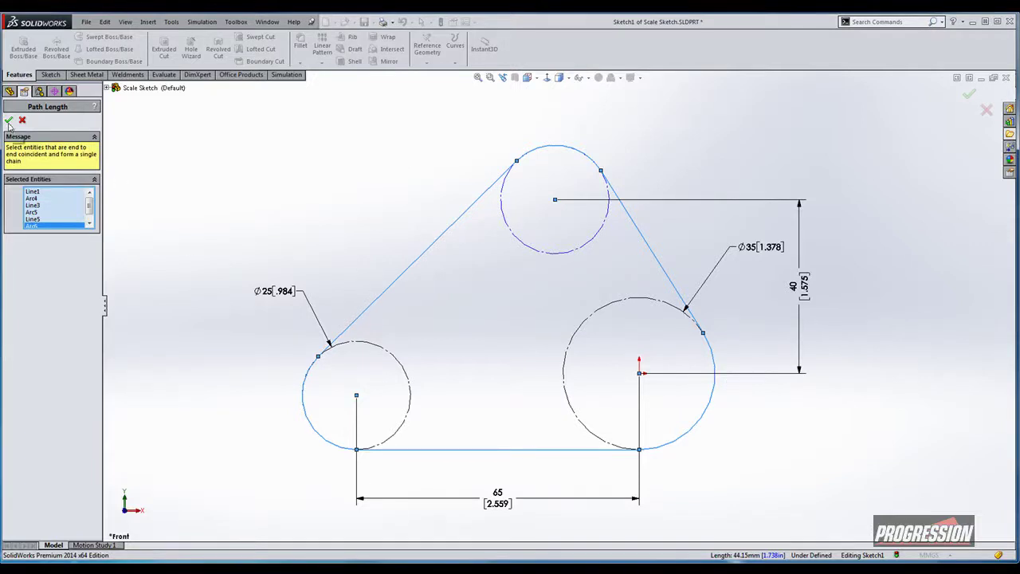
{"action": "left_click", "coordinate": [9, 120]}
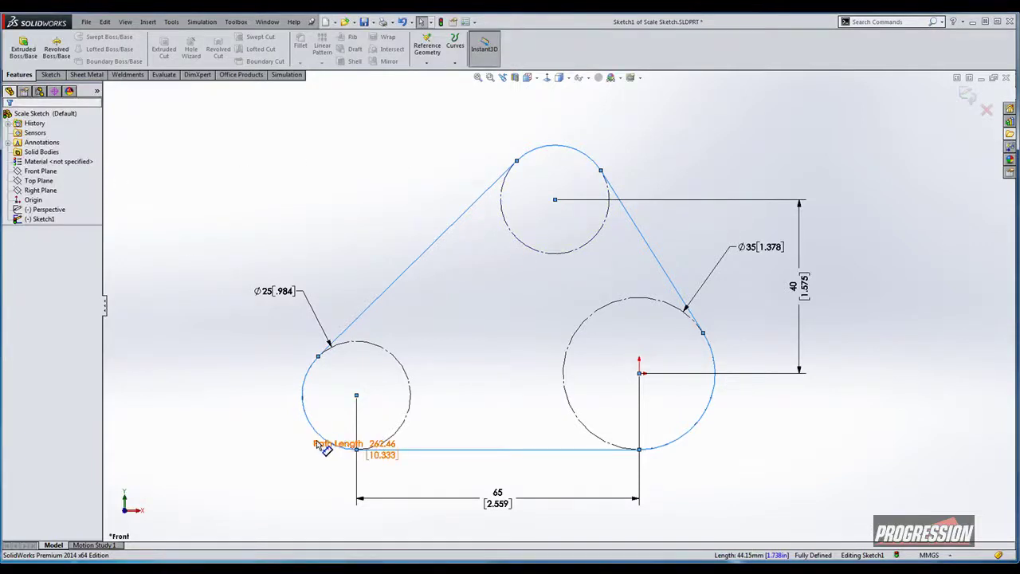
Place the path length dimension left of the left pulley and change it to 265 mm.
{"action": "left_click", "coordinate": [216, 315]}
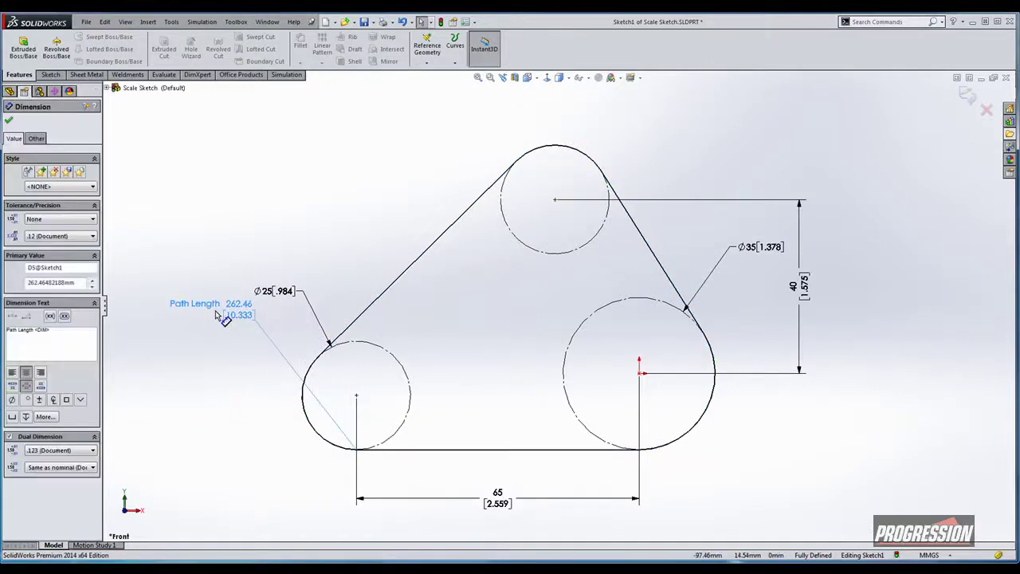
{"action": "double_click", "coordinate": [217, 315]}
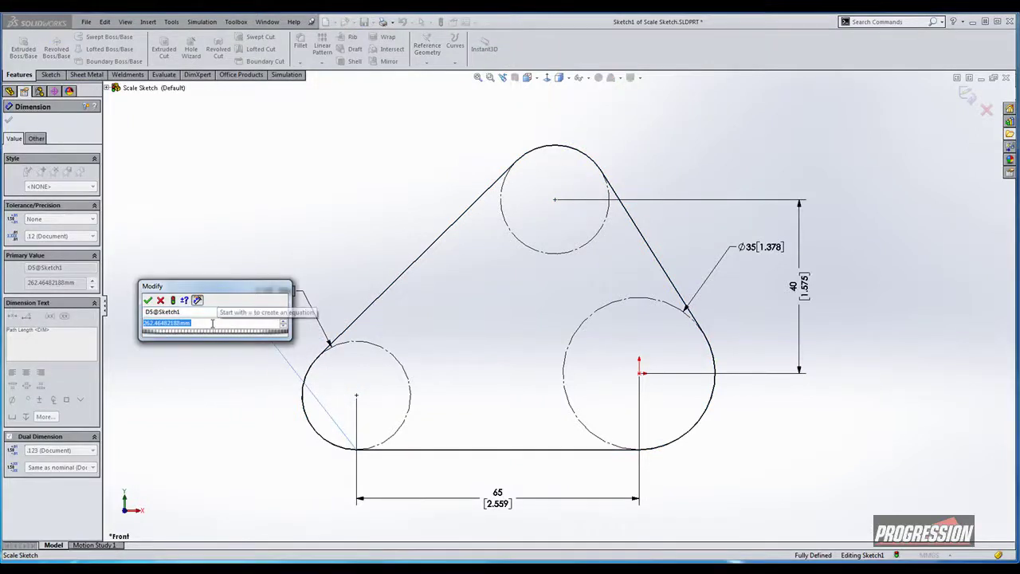
{"action": "type", "text": "265"}
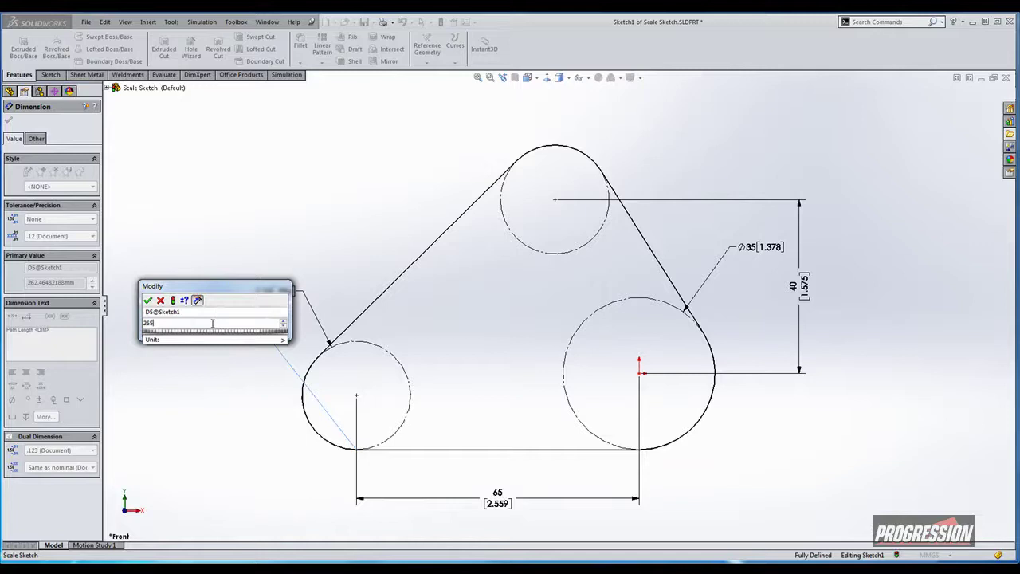
{"action": "key", "text": "Return"}
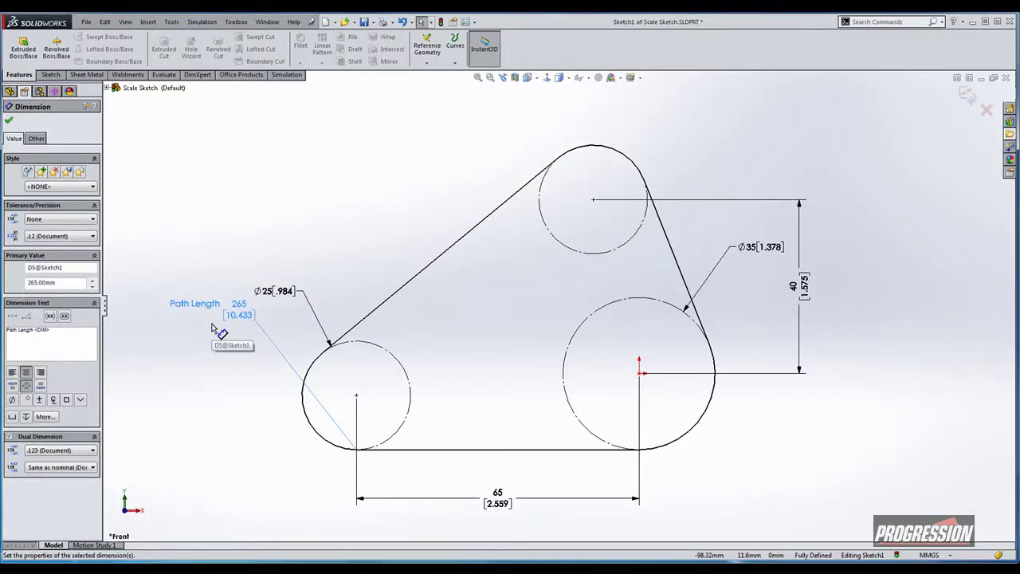